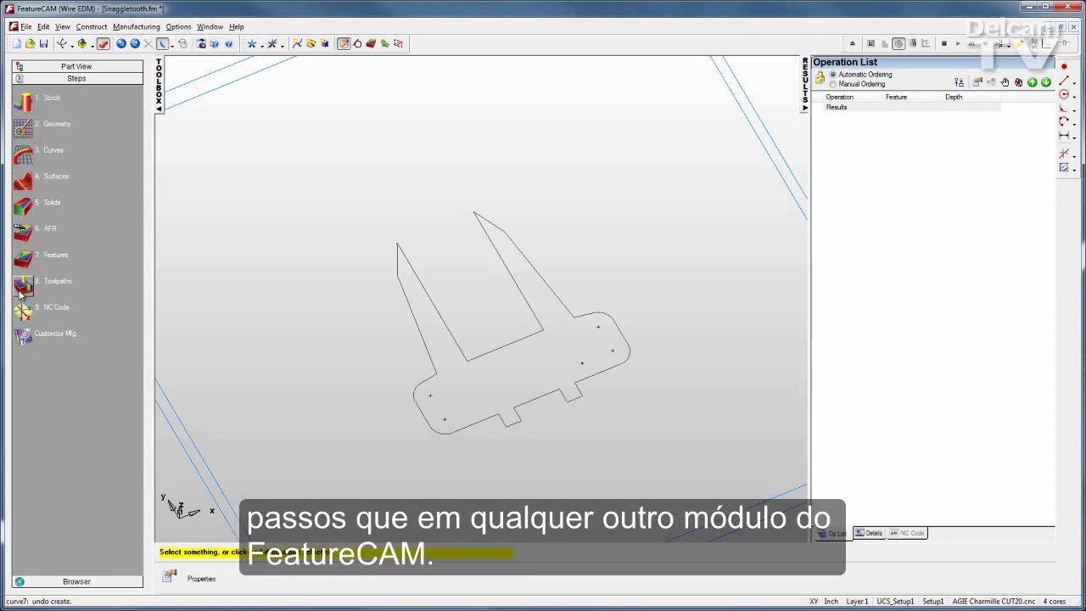
Chain the part outline into closed curve curve8 and start a new 2-axis Die feature
middle_click_drag(264, 379, 274, 333)
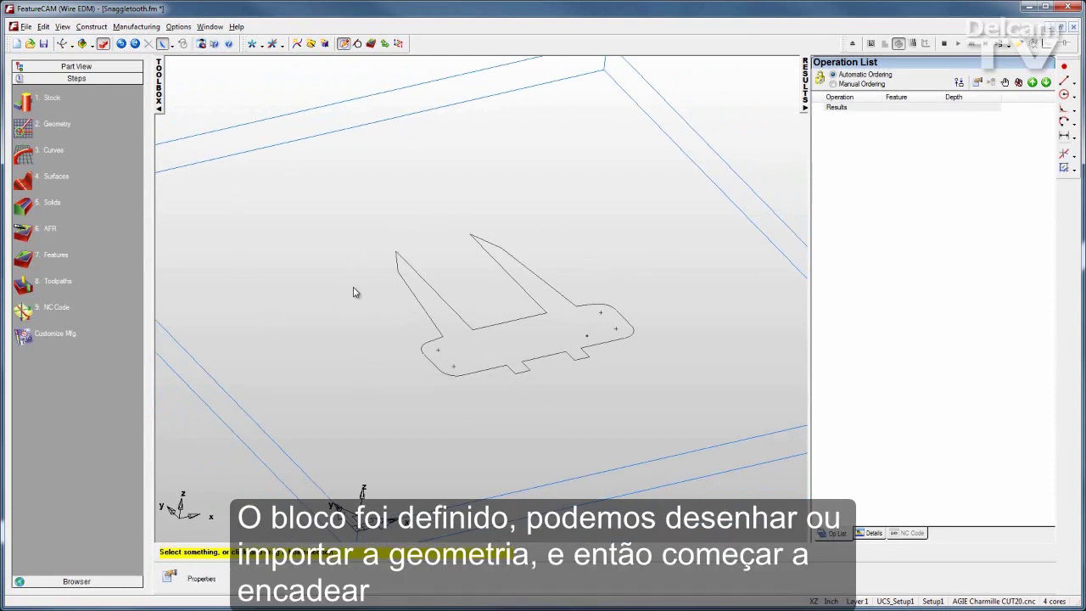
left_click(24, 154)
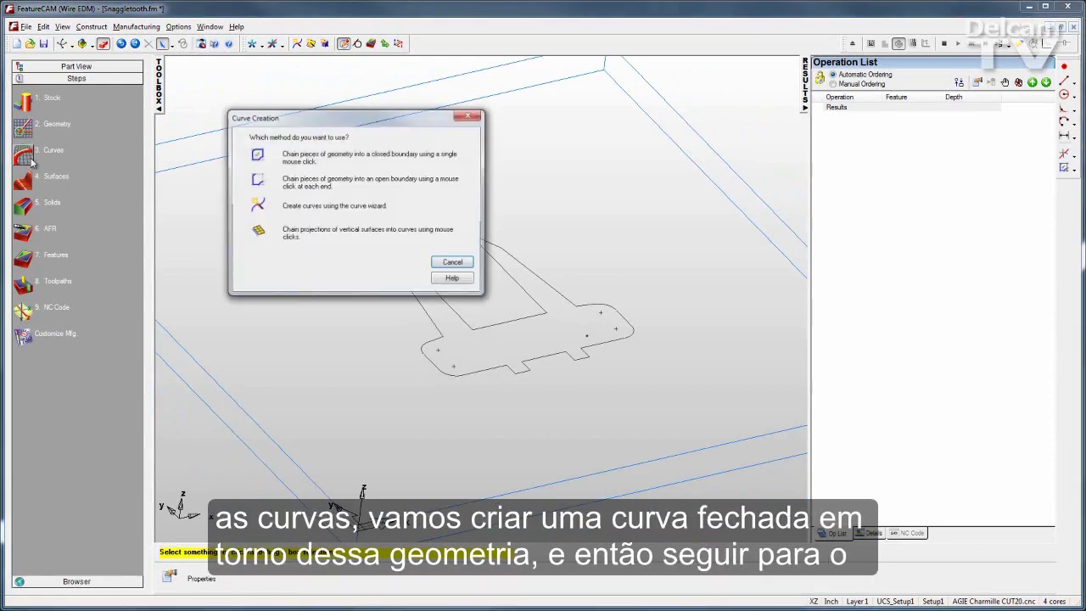
left_click(256, 155)
left_click(499, 325)
left_click(459, 571)
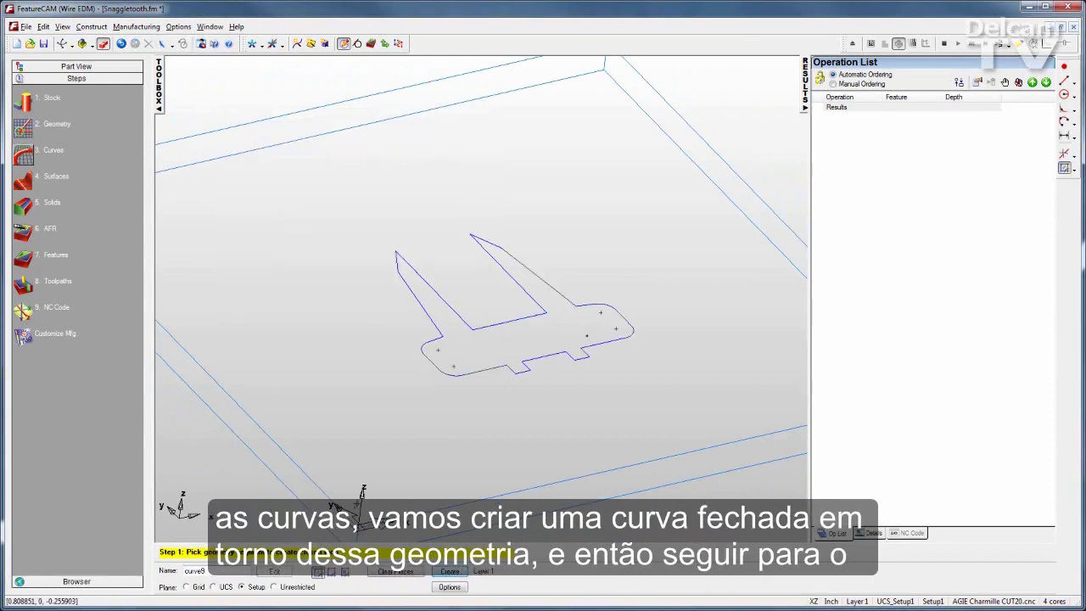
left_click(24, 257)
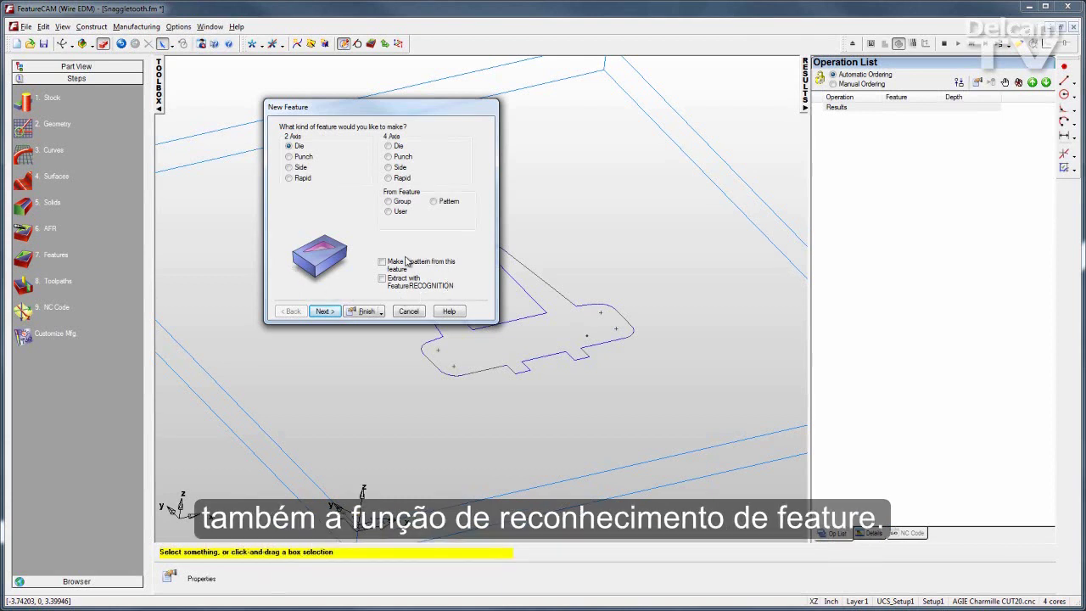
Accept the 2-axis Die type with curve8 as its boundary at zero Z offset
left_click(331, 312)
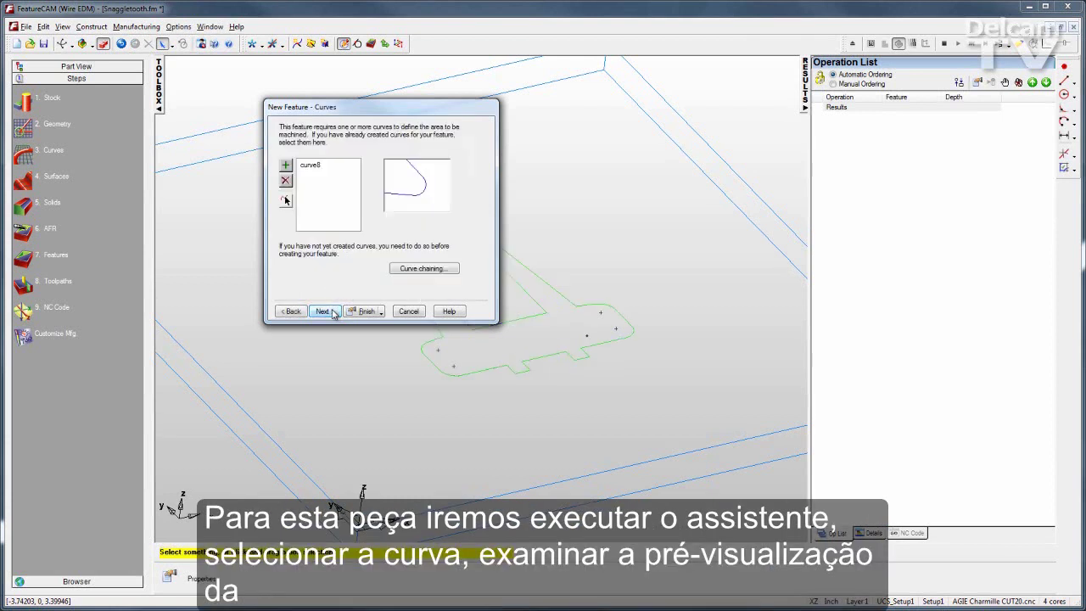
left_click(331, 311)
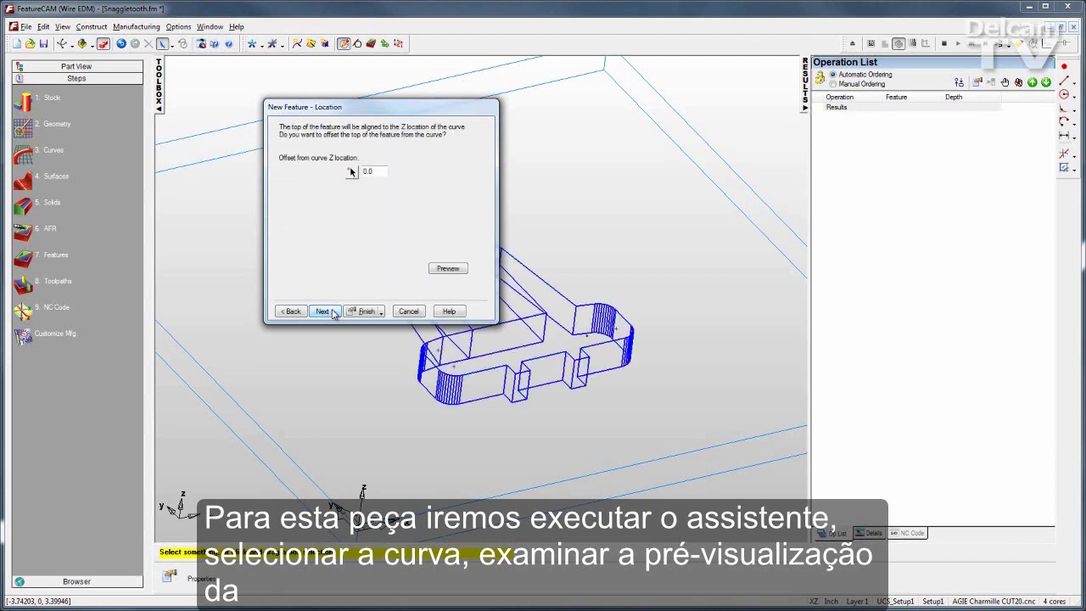
left_click_drag(410, 111, 321, 95)
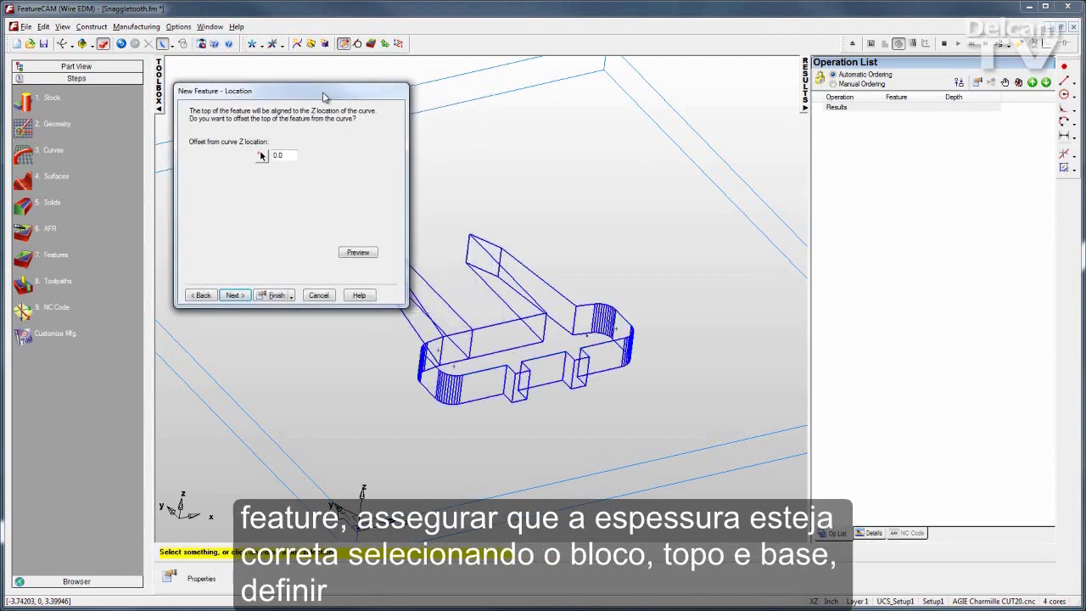
left_click(235, 296)
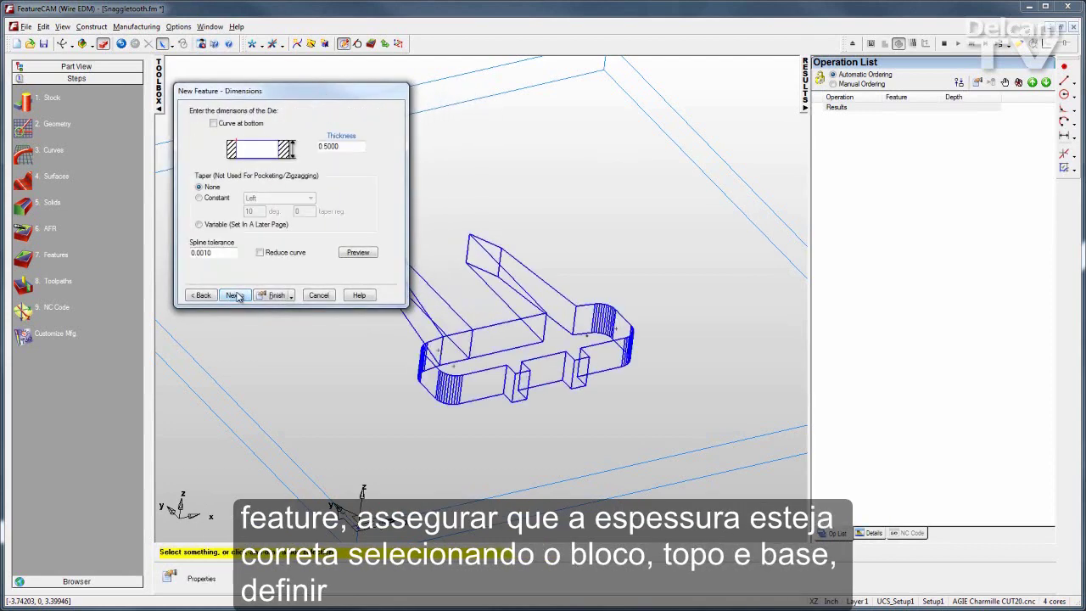
Measure the die thickness as 0.5000 from the stock's top and bottom edges
left_click(342, 137)
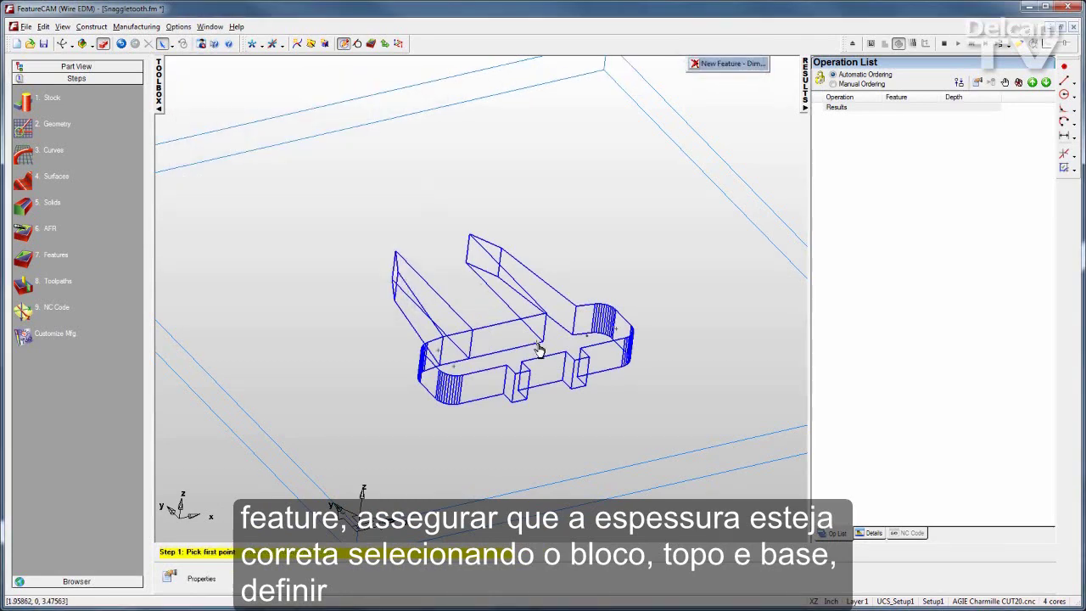
left_click(665, 461)
left_click(674, 482)
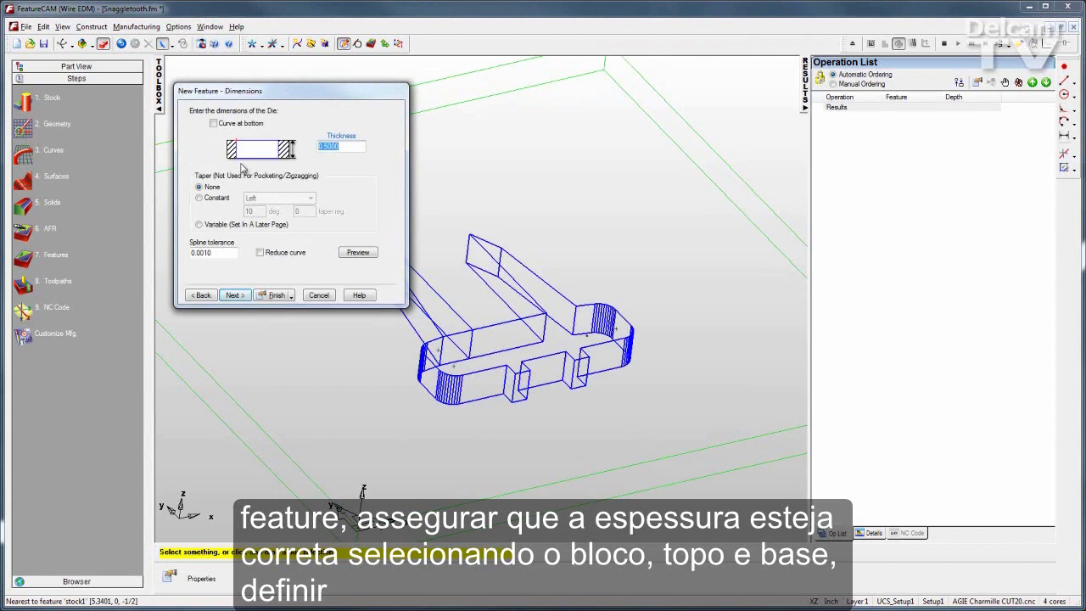
Set the lead on curve8 from 5.7500, 3.2500 to 5.7500, 3.0000
left_click(236, 296)
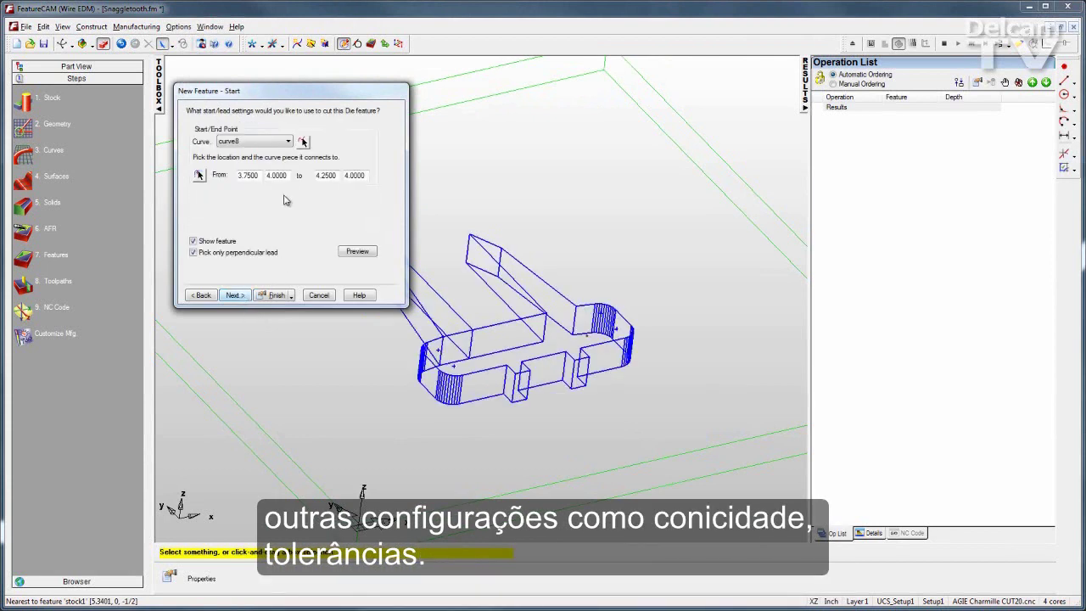
middle_click_drag(637, 210, 627, 349)
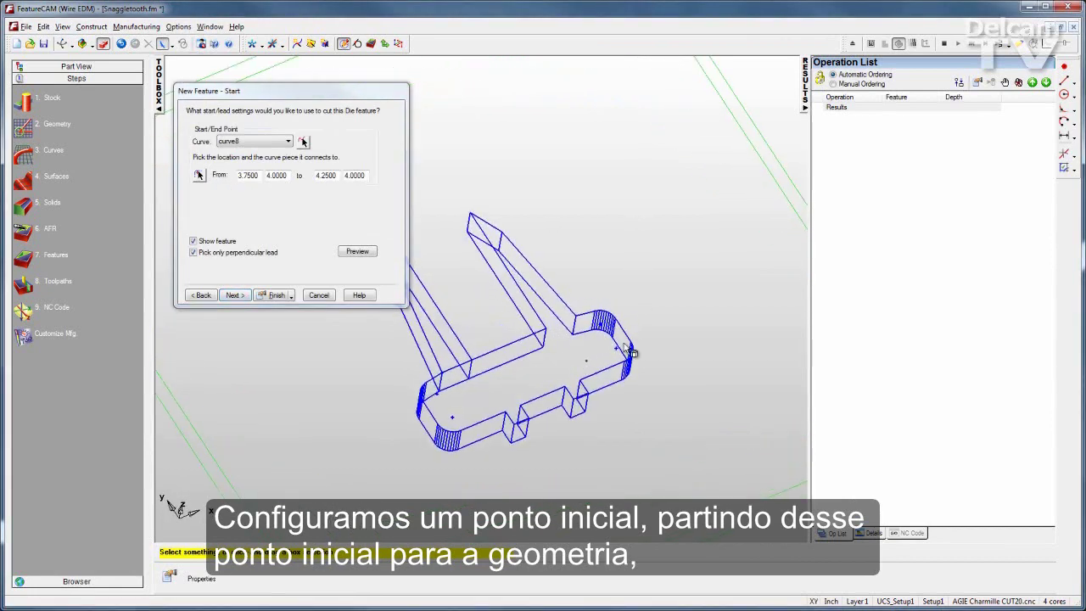
left_click(200, 176)
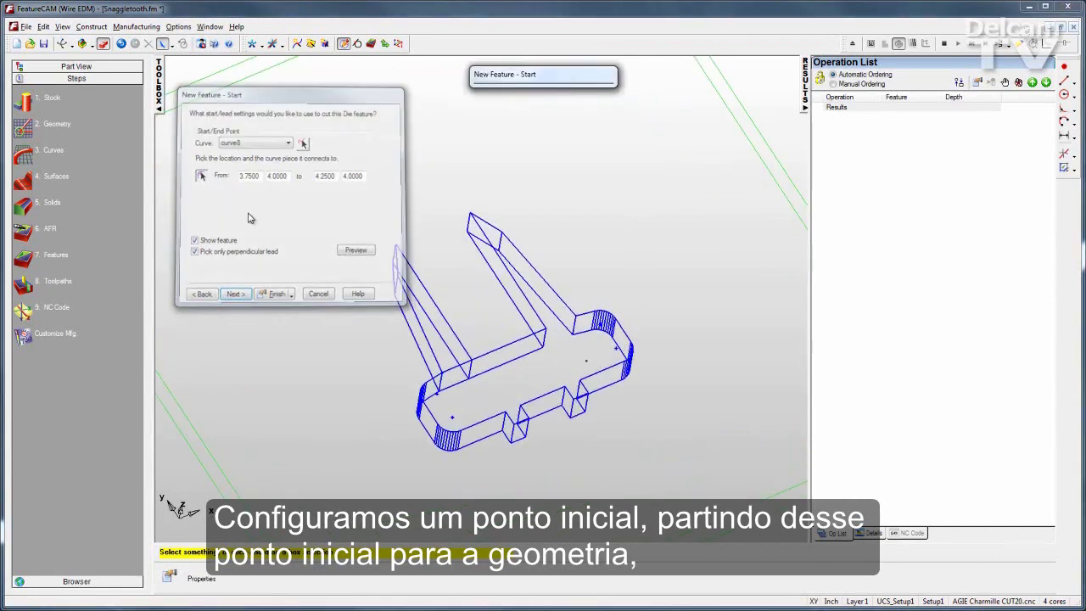
left_click(590, 369)
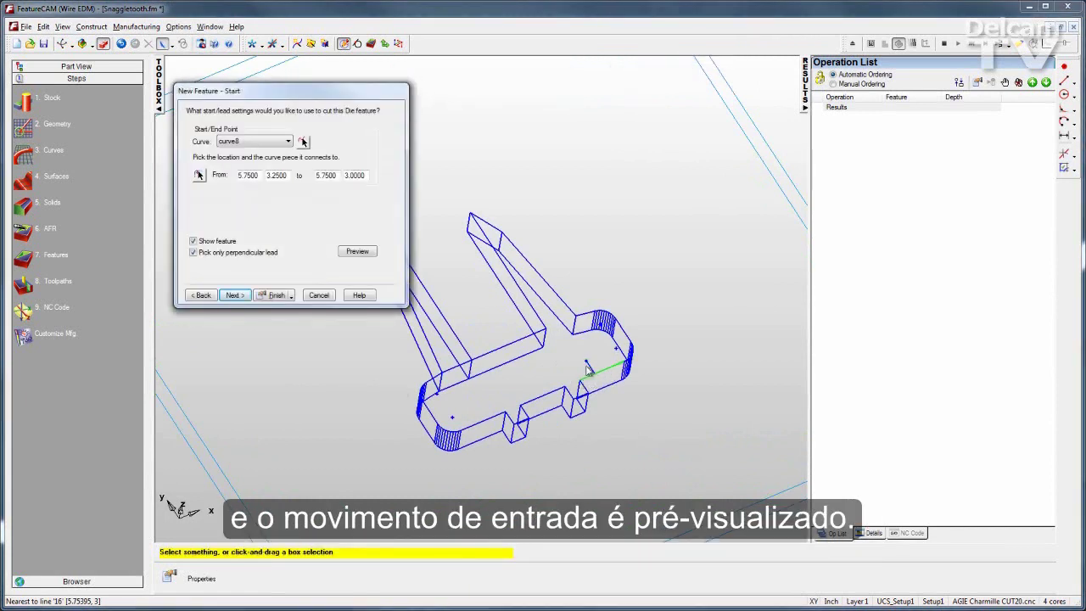
left_click(236, 295)
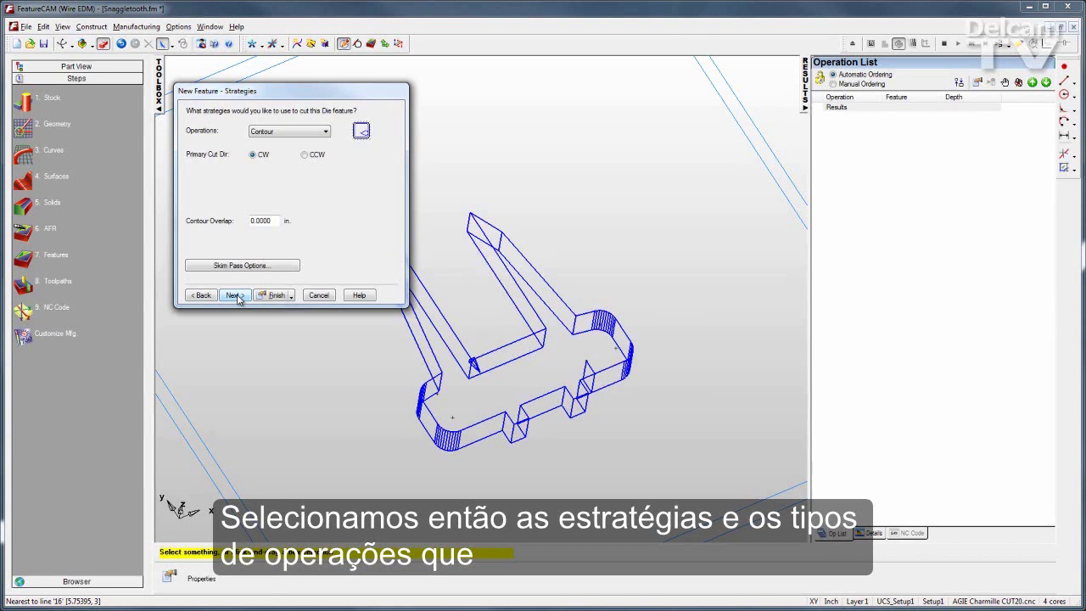
Keep a clockwise Contour strategy and finish the die feature
left_click(325, 132)
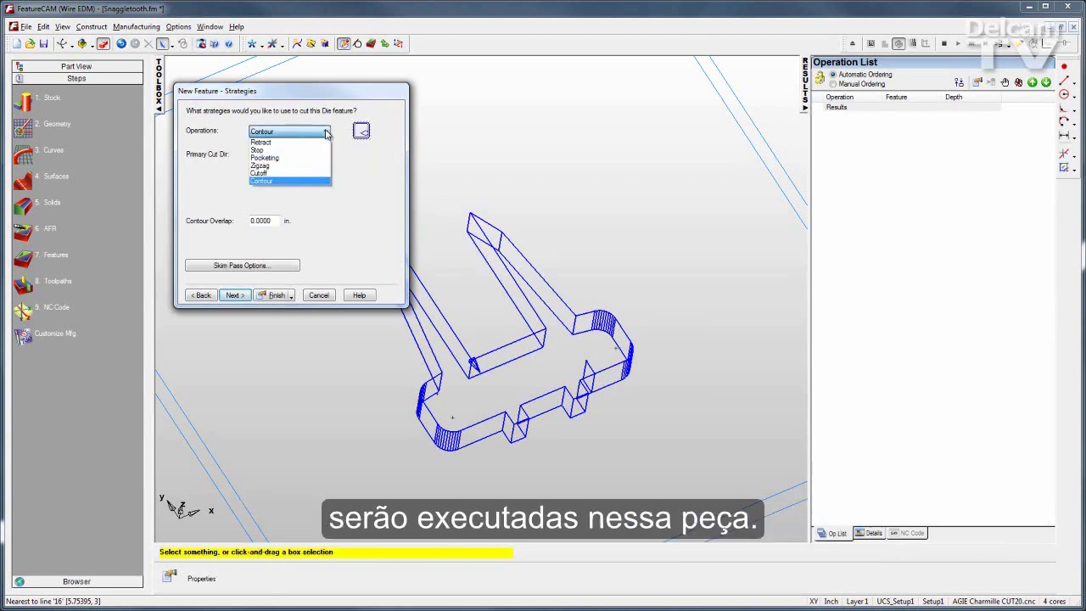
left_click(310, 181)
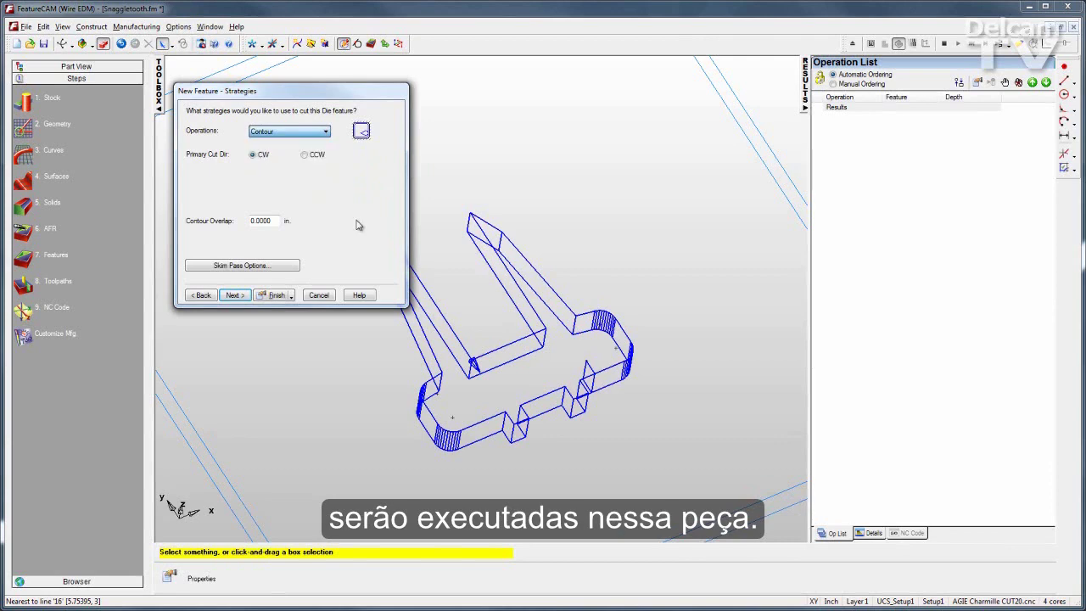
left_click(276, 295)
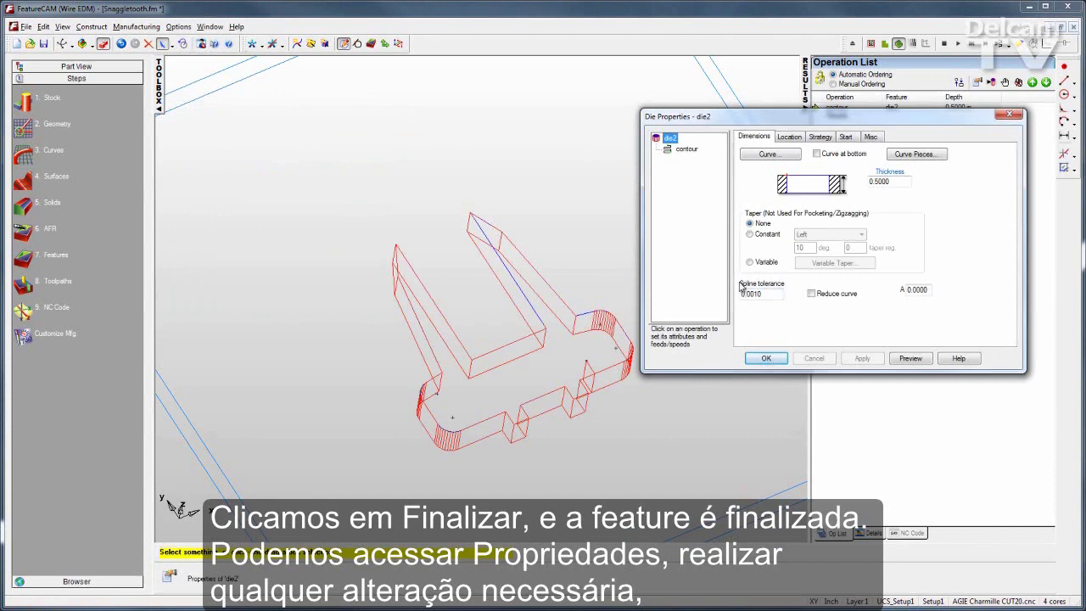
Close die2's properties, then run and abort the 0.5000 in contour toolpath simulation
left_click(766, 358)
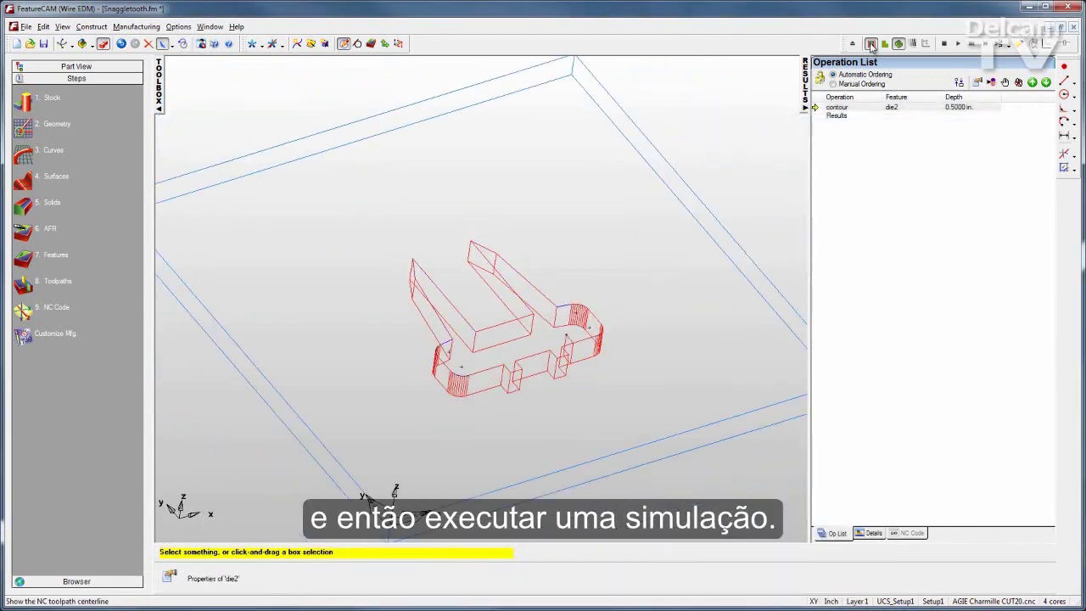
left_click(958, 45)
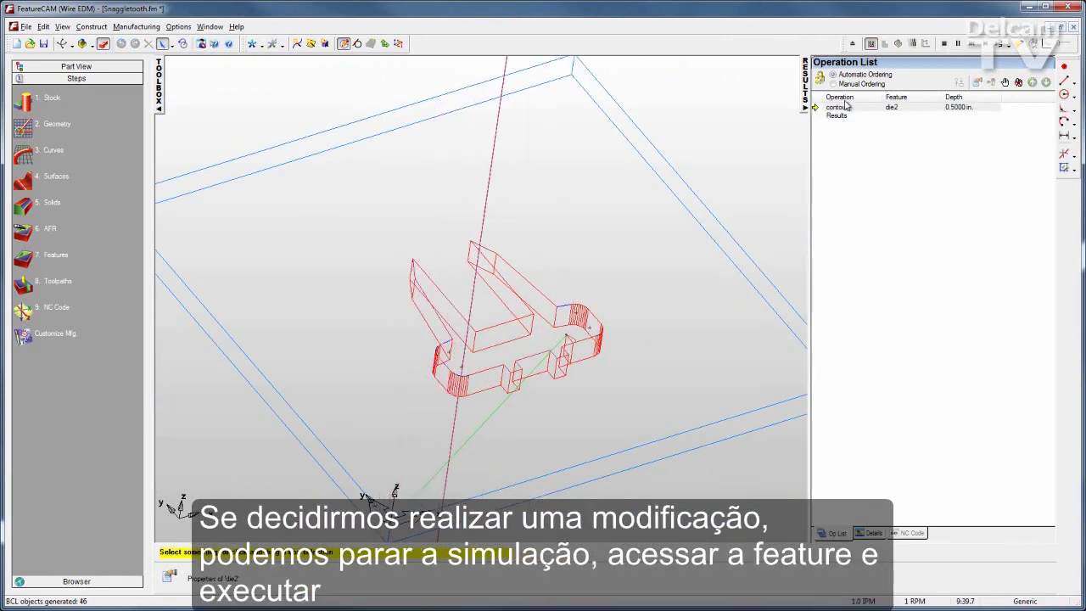
left_click(944, 44)
left_click(547, 336)
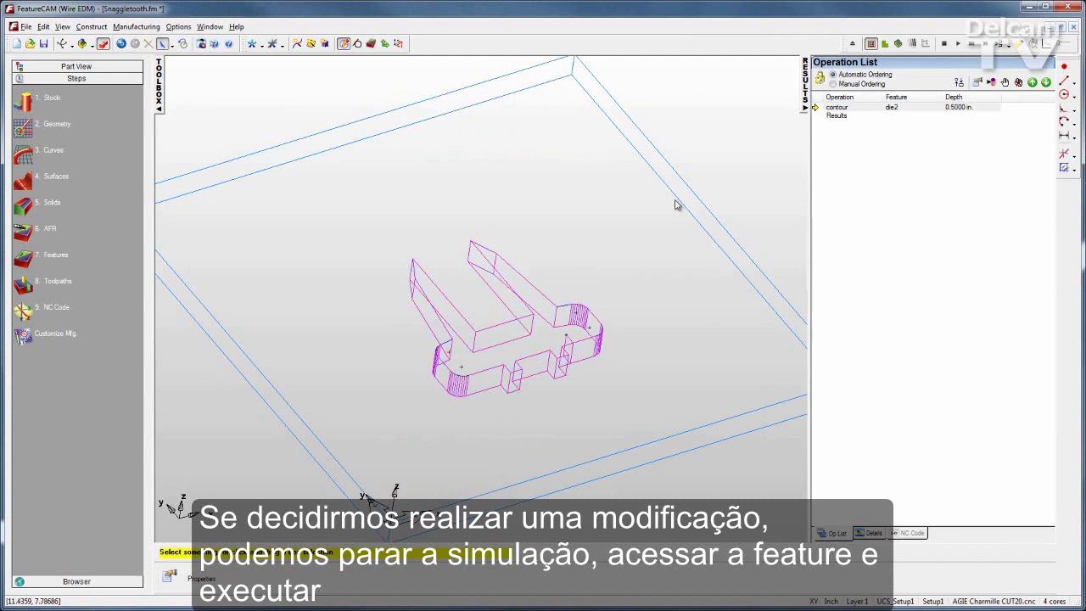
Give die2 a constant ISO-Right taper of 10 degrees
double_click(459, 393)
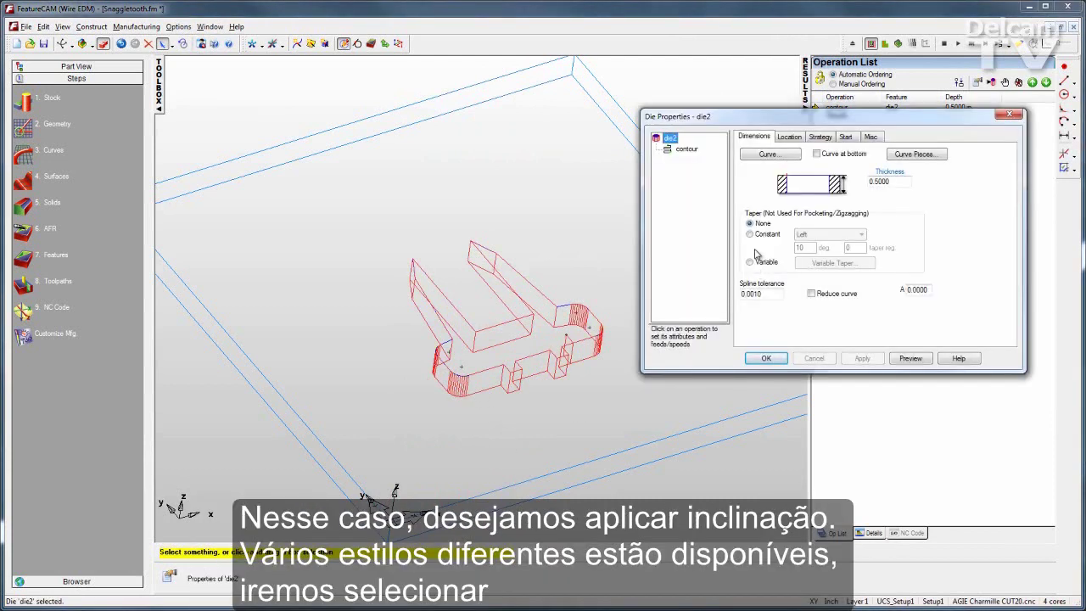
left_click(751, 235)
left_click(860, 235)
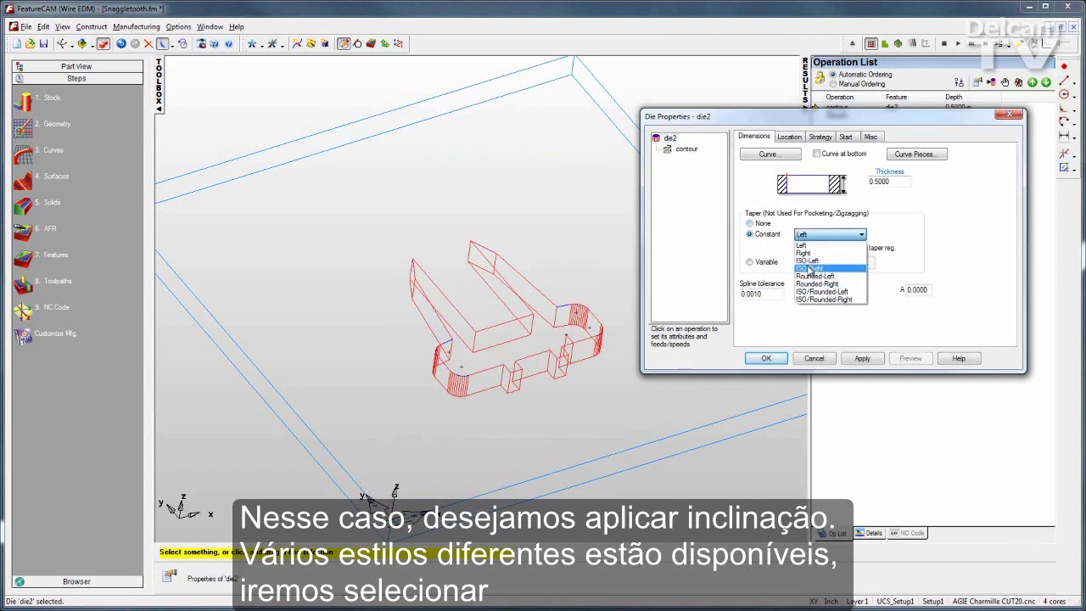
left_click(813, 269)
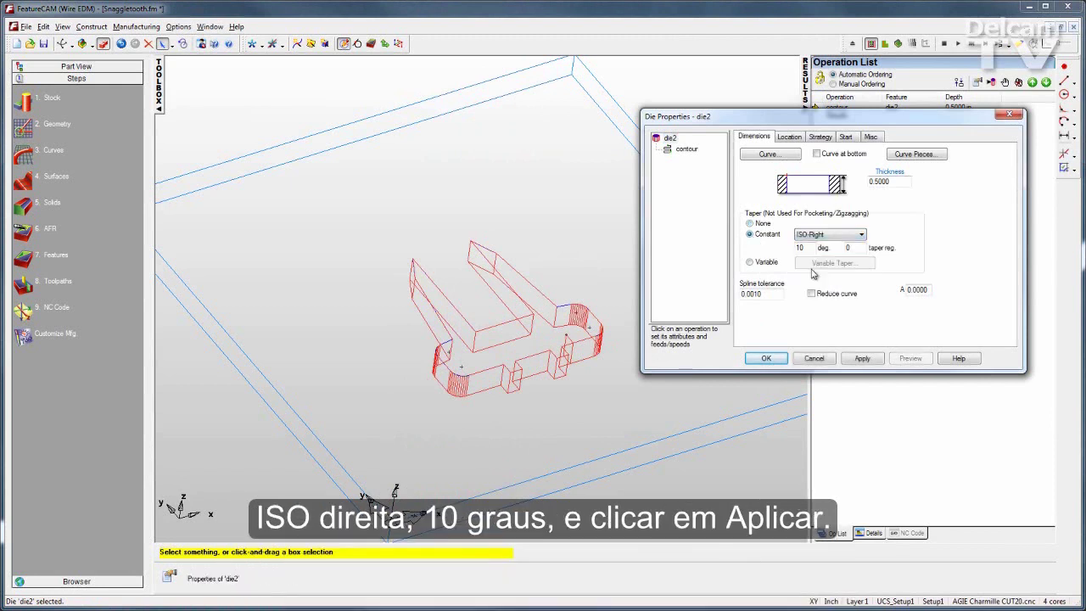
left_click(862, 358)
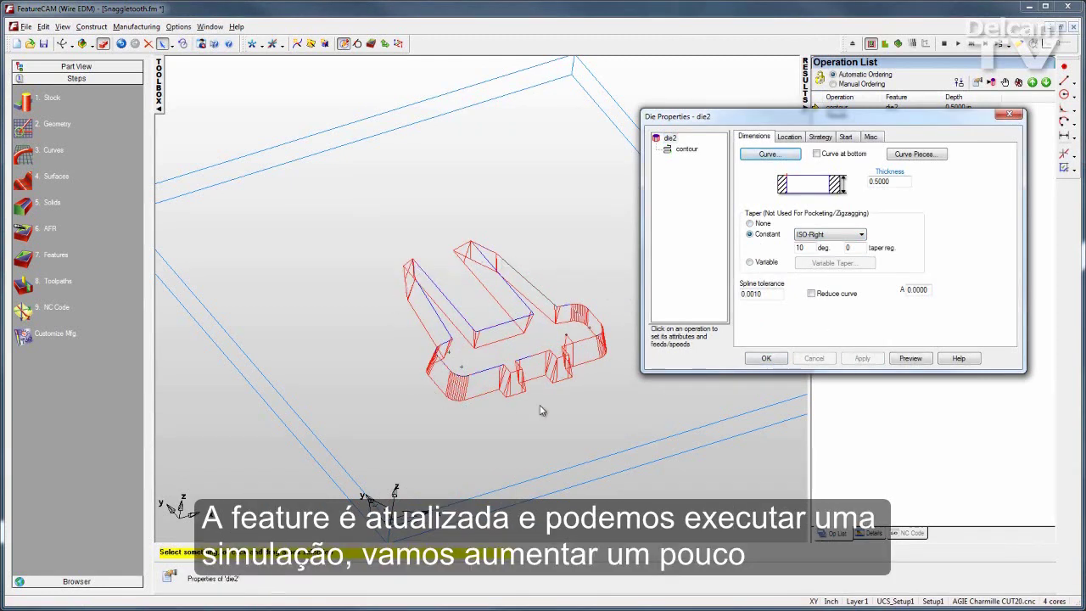
left_click(766, 359)
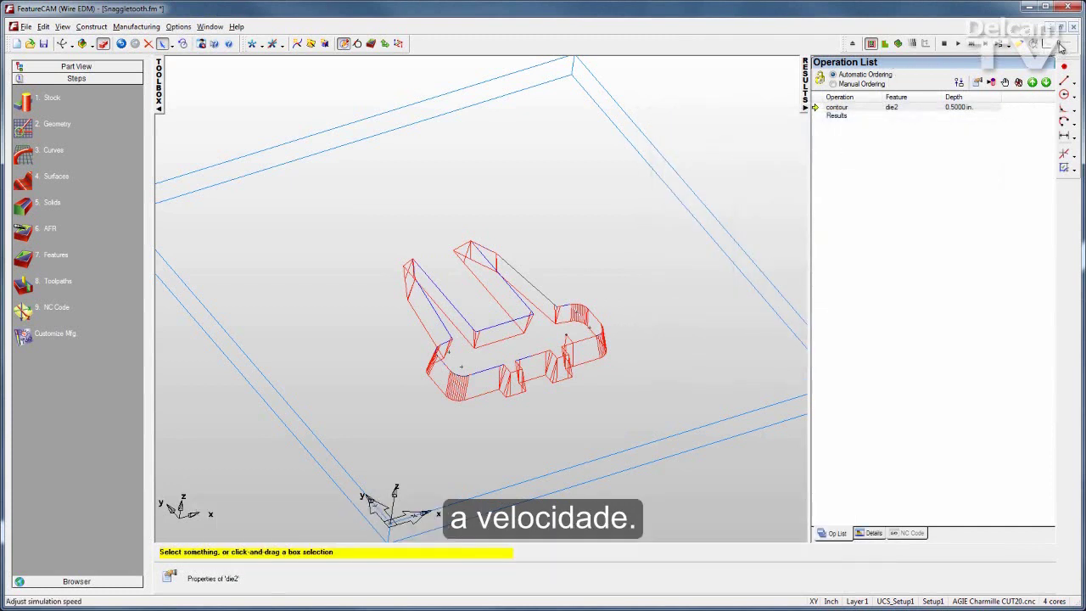
Simulate the tapered die2 cut and show its NC code, with total cut length 19.4084
left_click(957, 44)
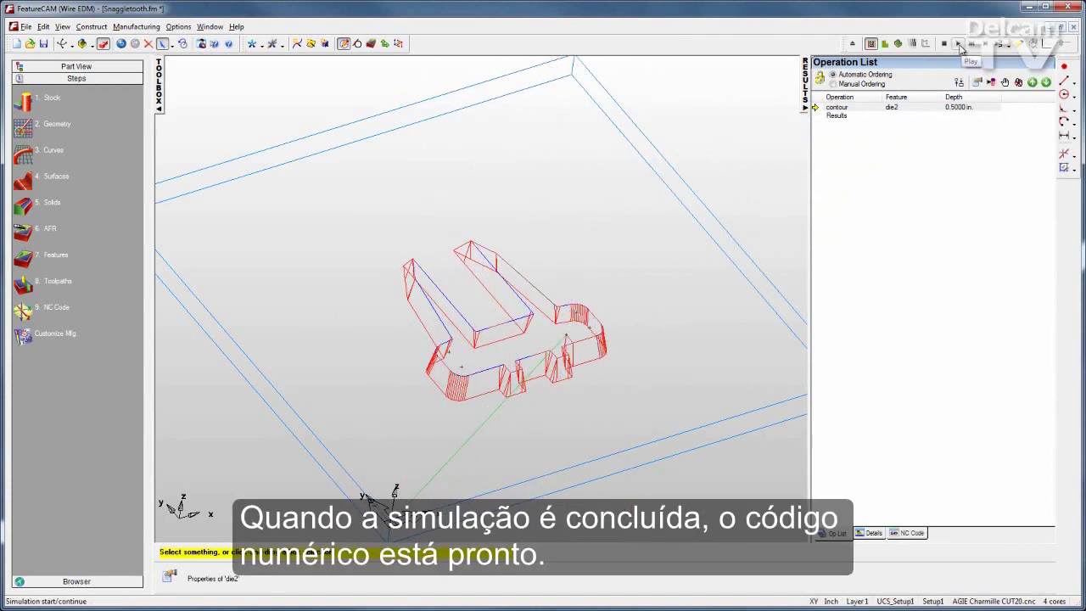
left_click(914, 533)
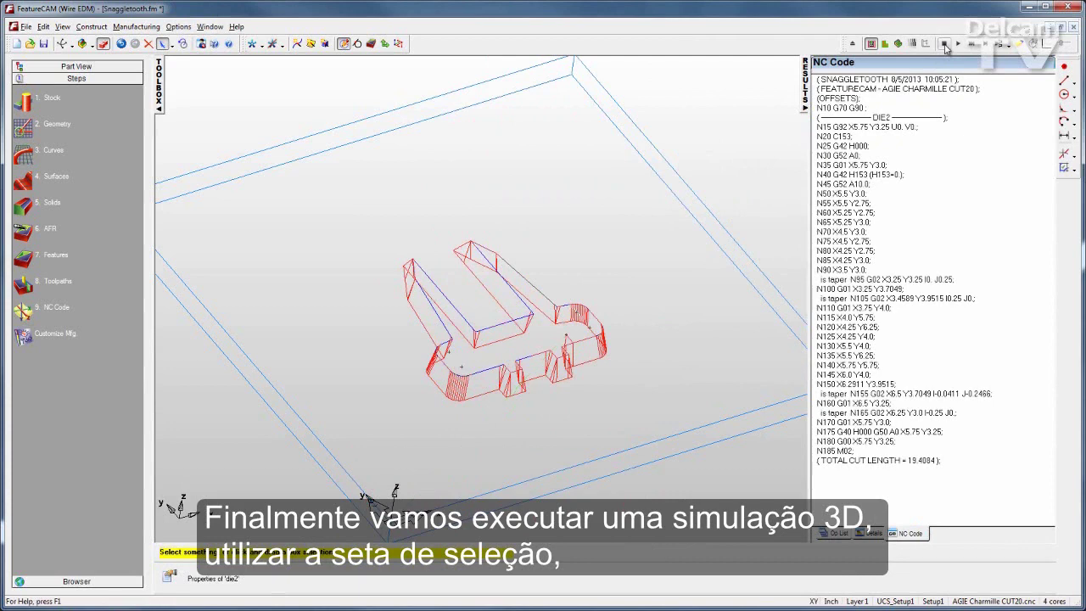
Show the Snaggletooth cut as a solid 3D simulation with the slug removed
left_click(899, 43)
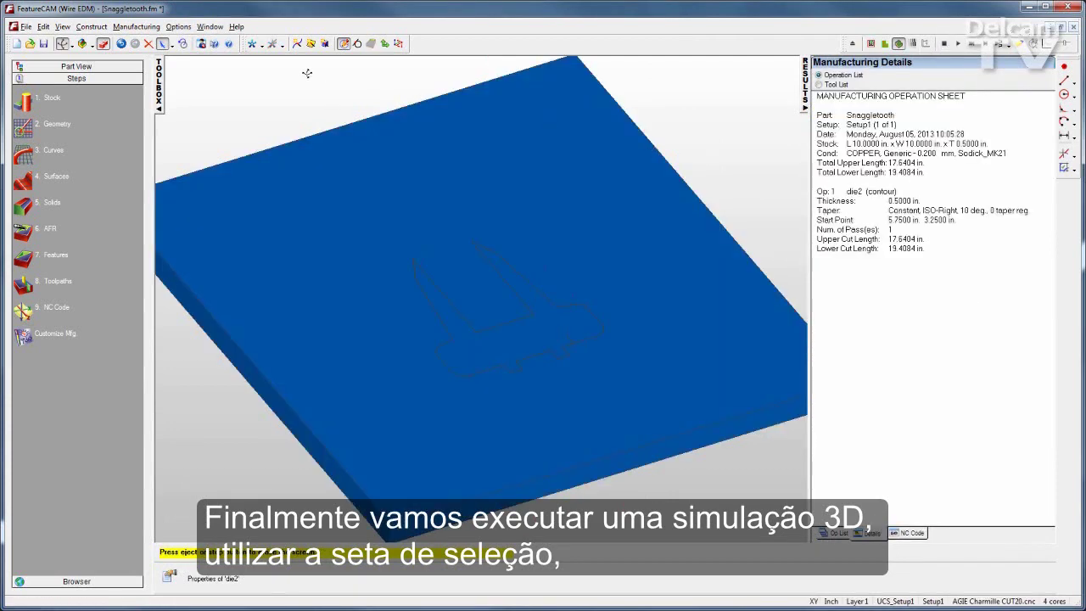
left_click(163, 43)
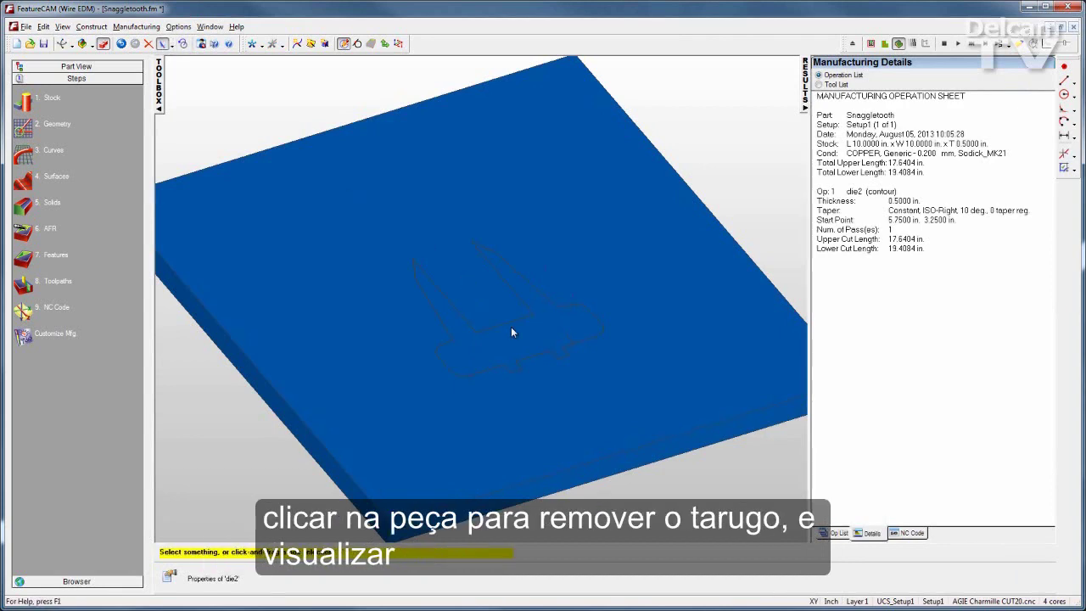
left_click(527, 344)
middle_click_drag(527, 344, 415, 324)
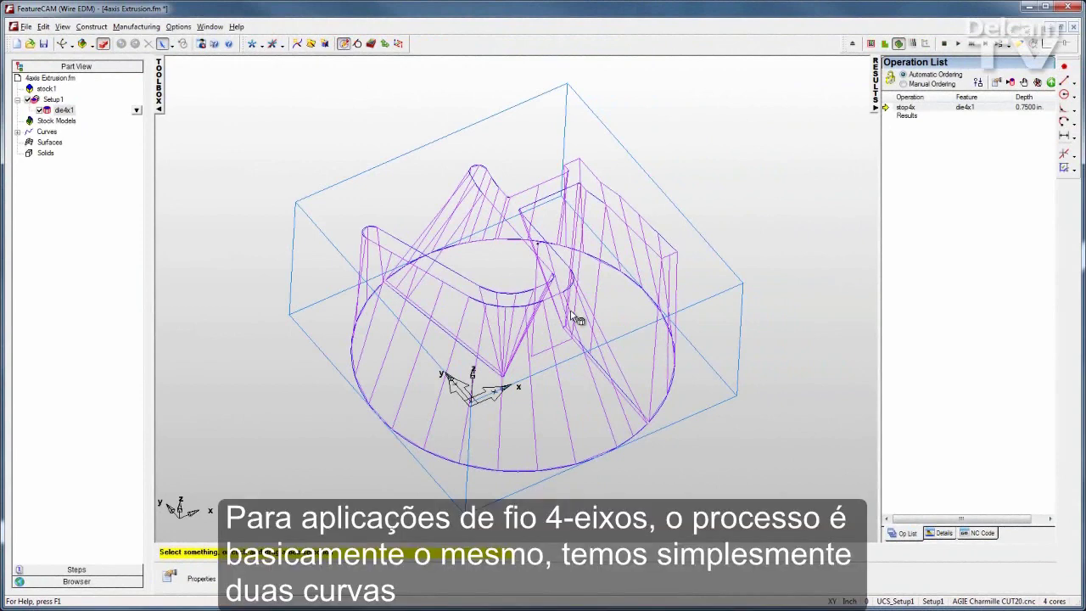
Match die4x1's upper and lower profile curves and confirm its Die 4x properties
mouse_move(405, 333)
middle_mouse_down()
mouse_move(403, 264)
mouse_move(303, 249)
mouse_move(240, 271)
mouse_move(416, 246)
mouse_move(448, 310)
mouse_move(405, 340)
middle_mouse_up()
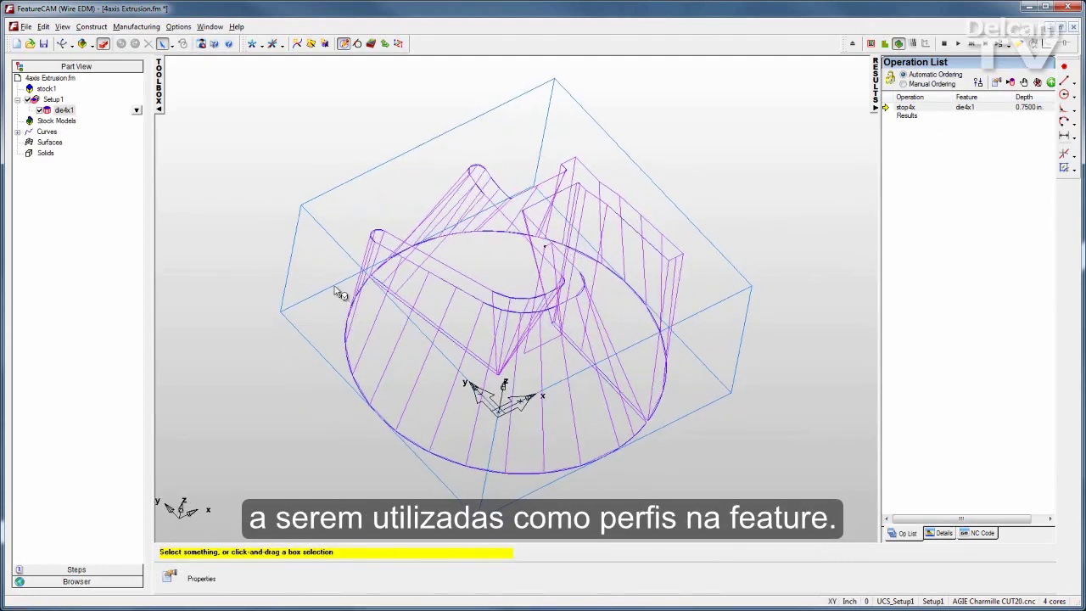
double_click(397, 350)
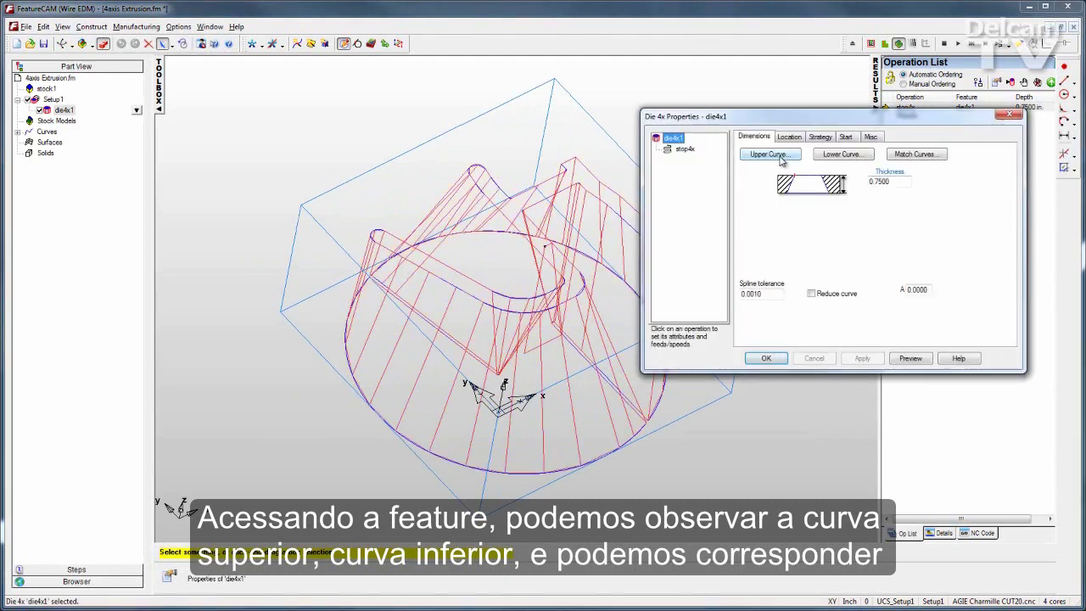
left_click(917, 153)
middle_click_drag(473, 354, 709, 368)
left_click(765, 329)
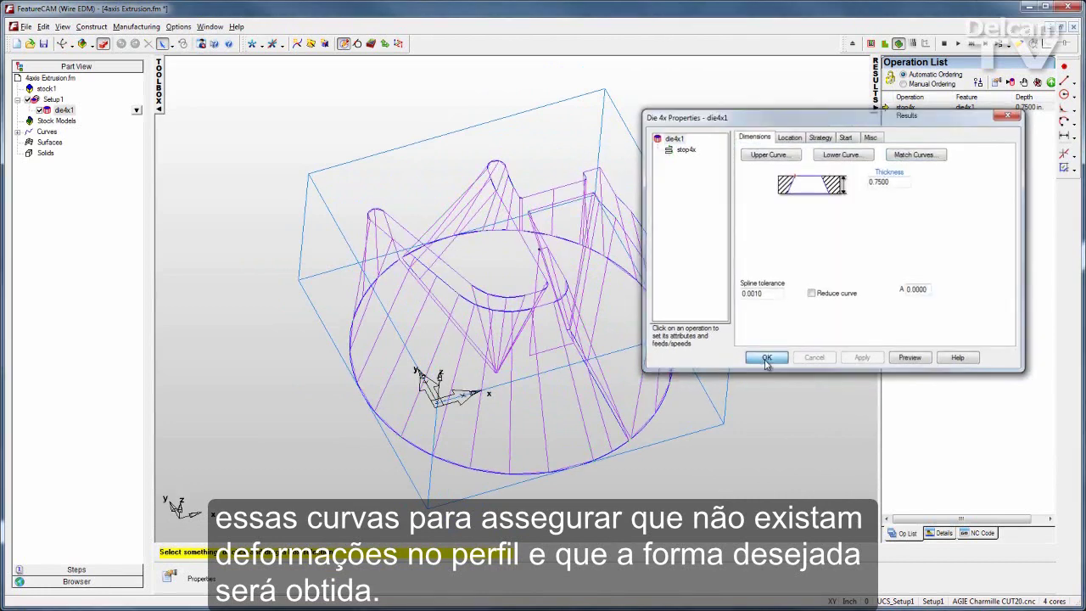
left_click(766, 358)
Run the 3D simulation of the 4-axis die through the block and view its NC code
left_click(959, 44)
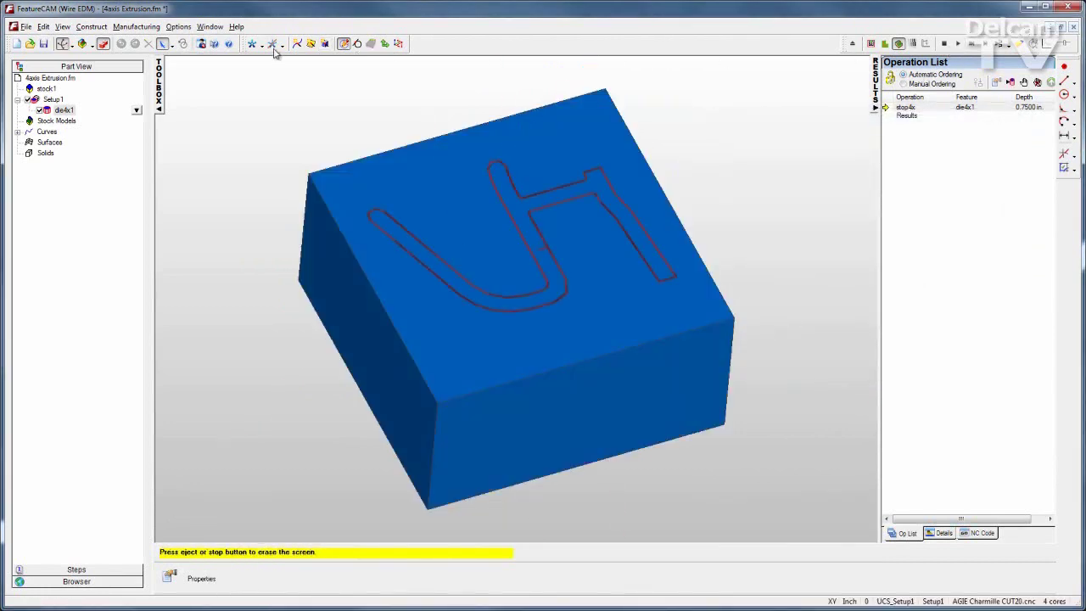
middle_click_drag(492, 337, 591, 174)
left_click(977, 532)
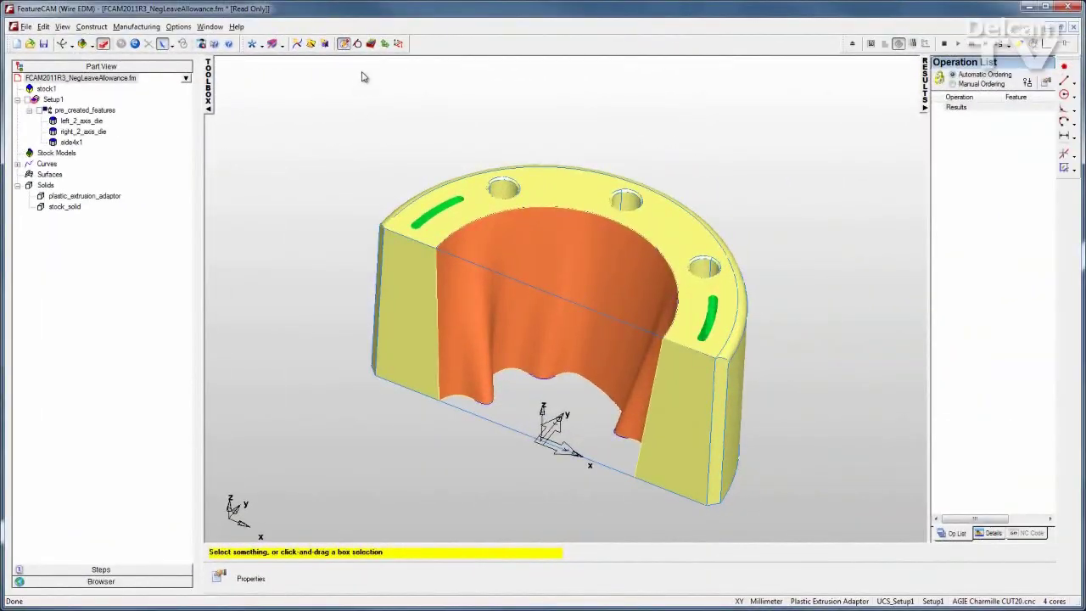
Start a new 4 Axis Side feature using FeatureRECOGNITION
left_click(371, 44)
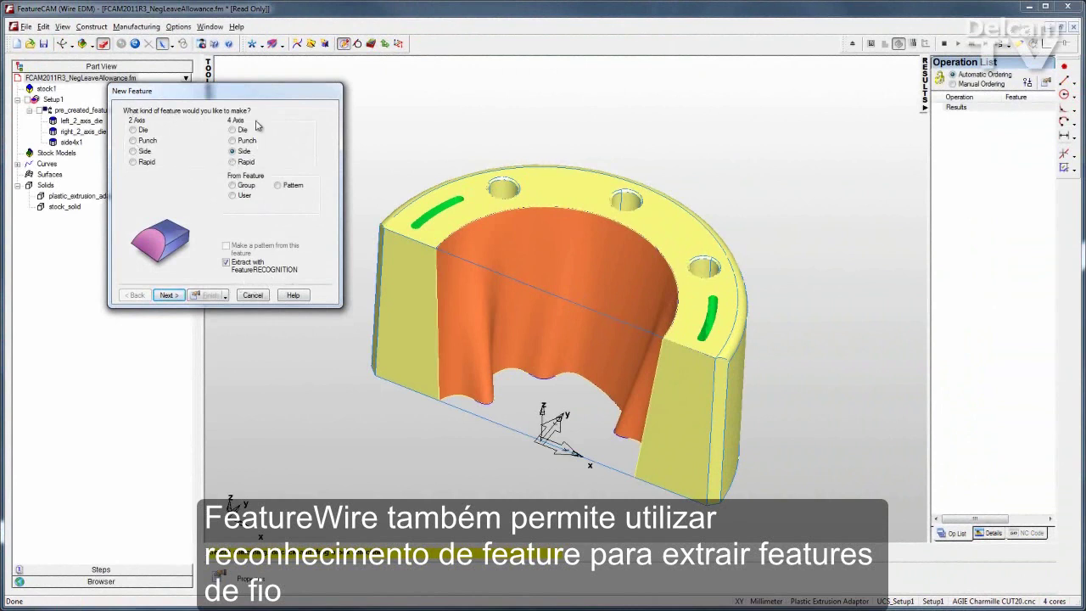
left_click(172, 296)
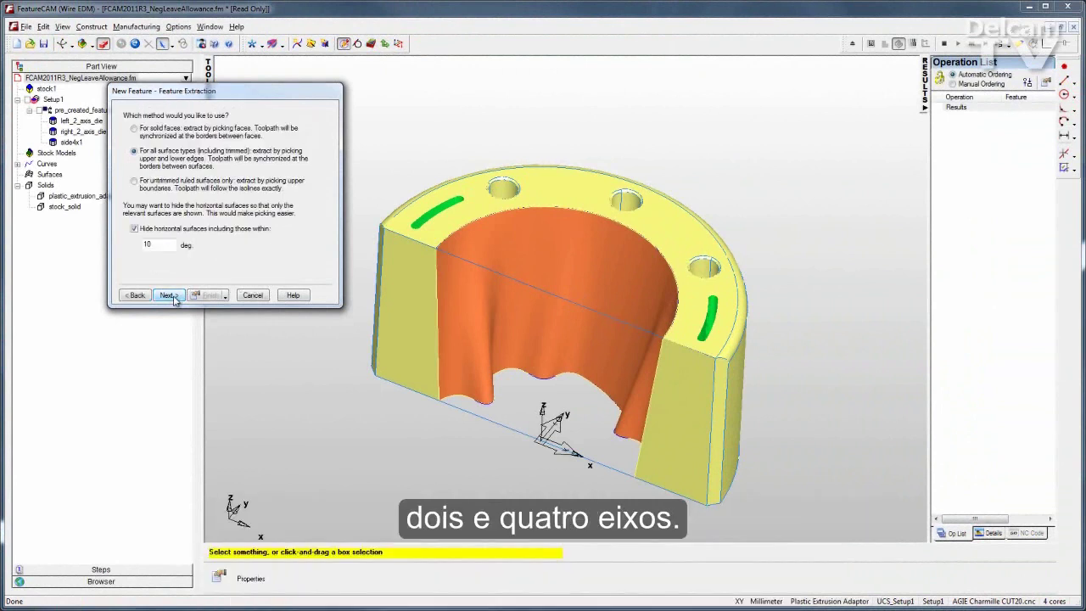
left_click(170, 296)
Pick the upper and lower surface edges of the adaptor's curved inner wall
left_click(130, 144)
left_click(511, 229)
left_click(818, 64)
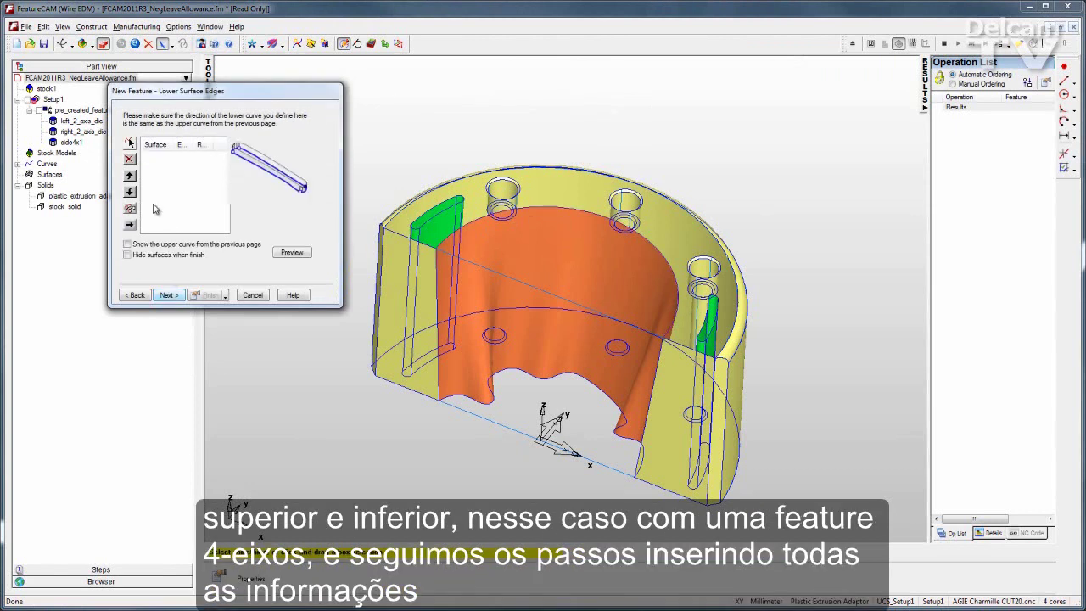
left_click(130, 143)
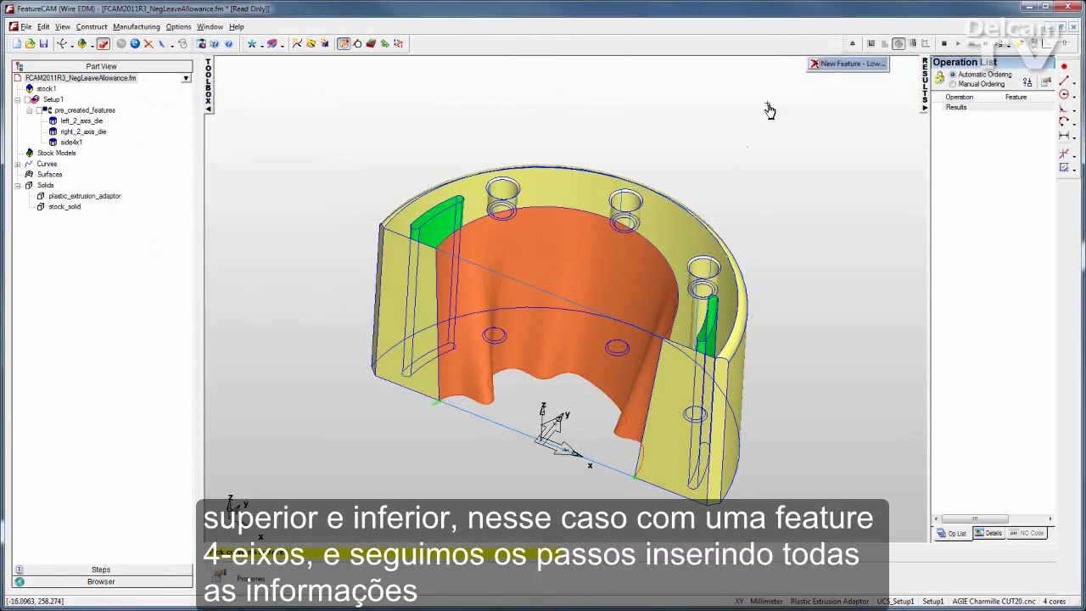
left_click(819, 64)
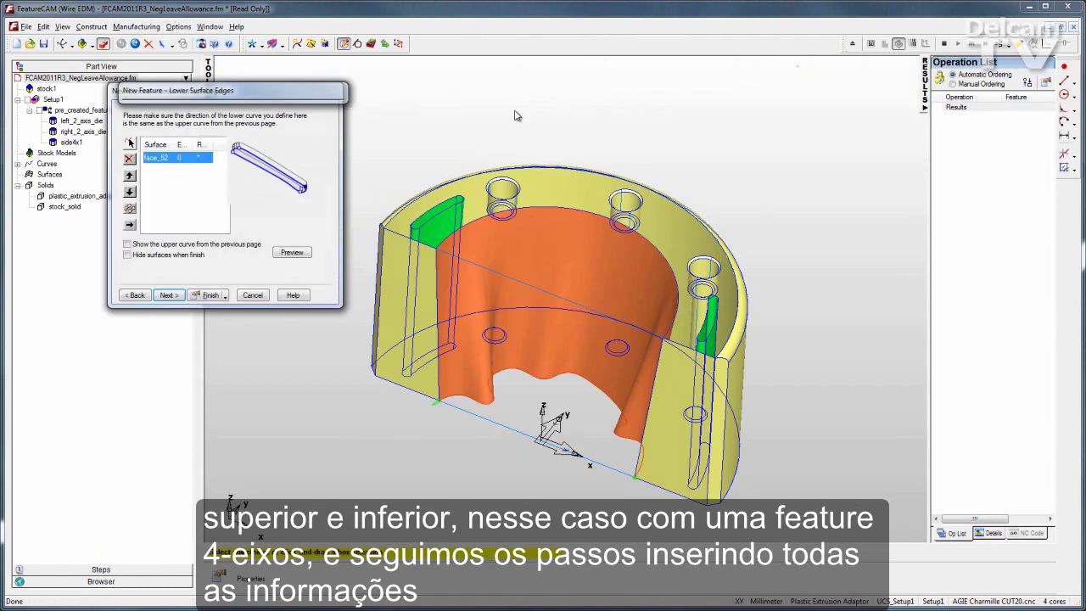
Accept the machining side and dimensions to create side4x2
left_click(168, 295)
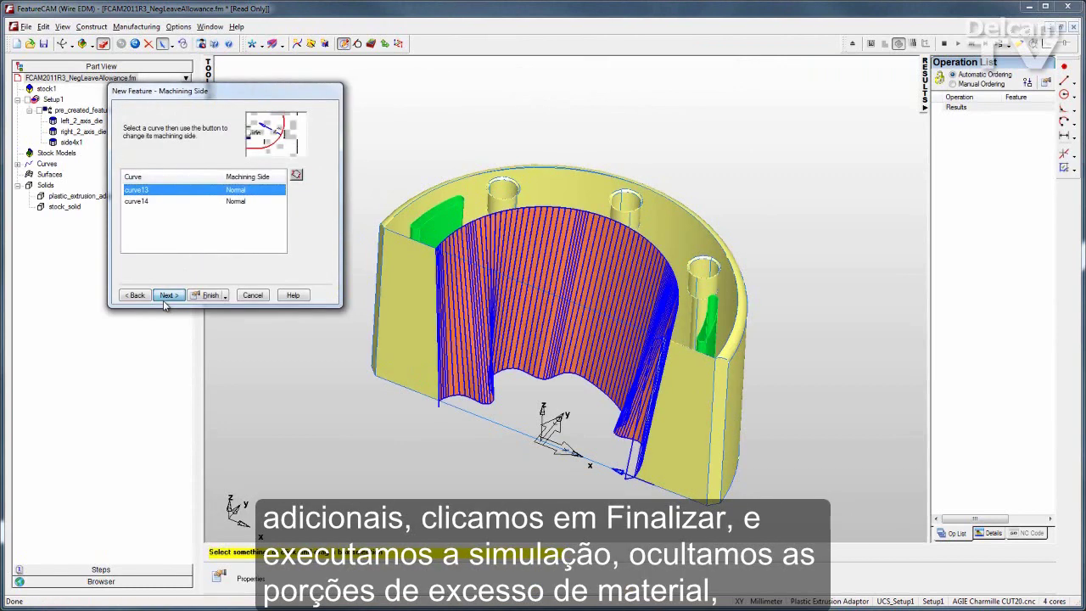
left_click(166, 297)
left_click(209, 296)
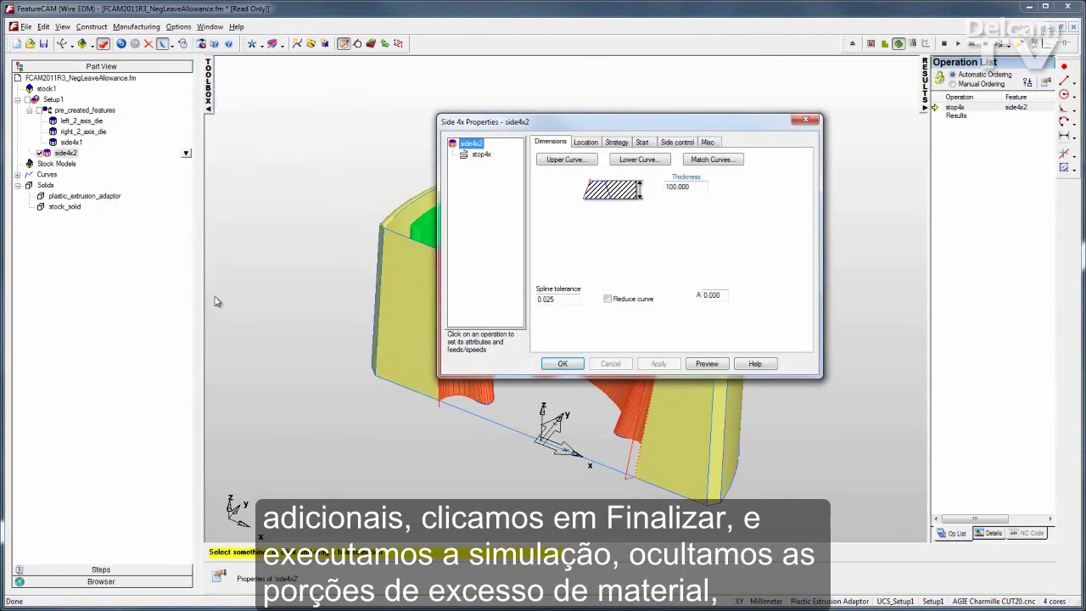
Accept the side4x2 properties, simulate its curved inner-wall cut, remove the slug, and show its NC code
left_click(560, 364)
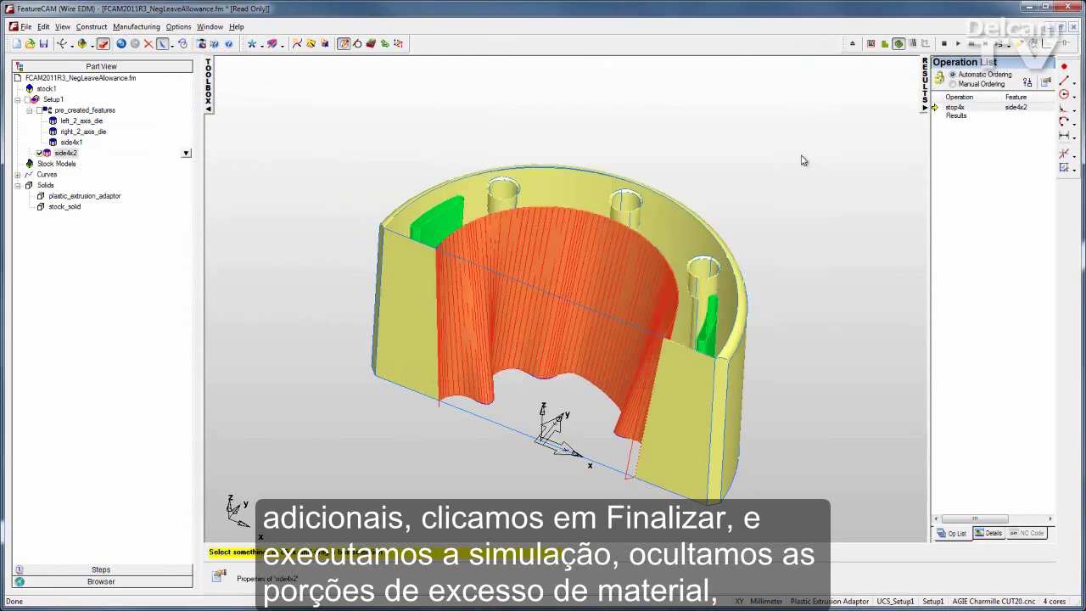
left_click(957, 43)
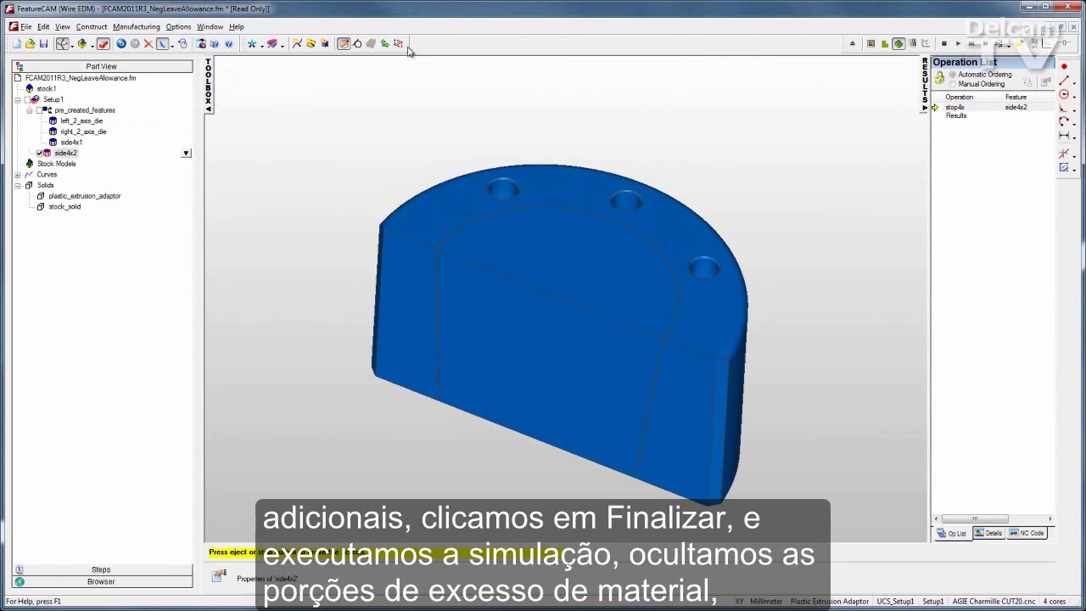
left_click(165, 43)
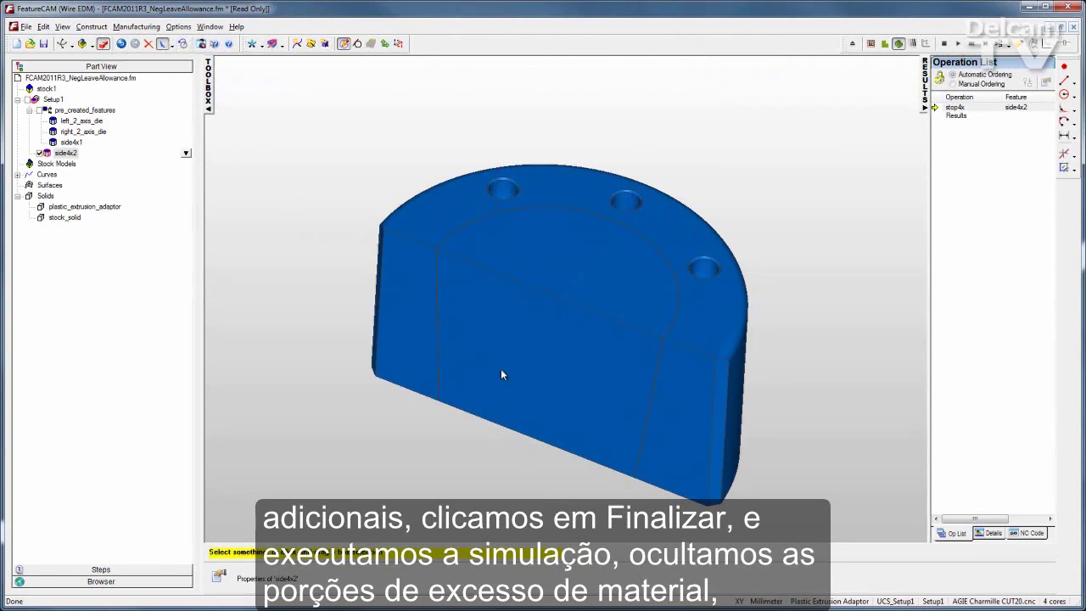
left_click(501, 370)
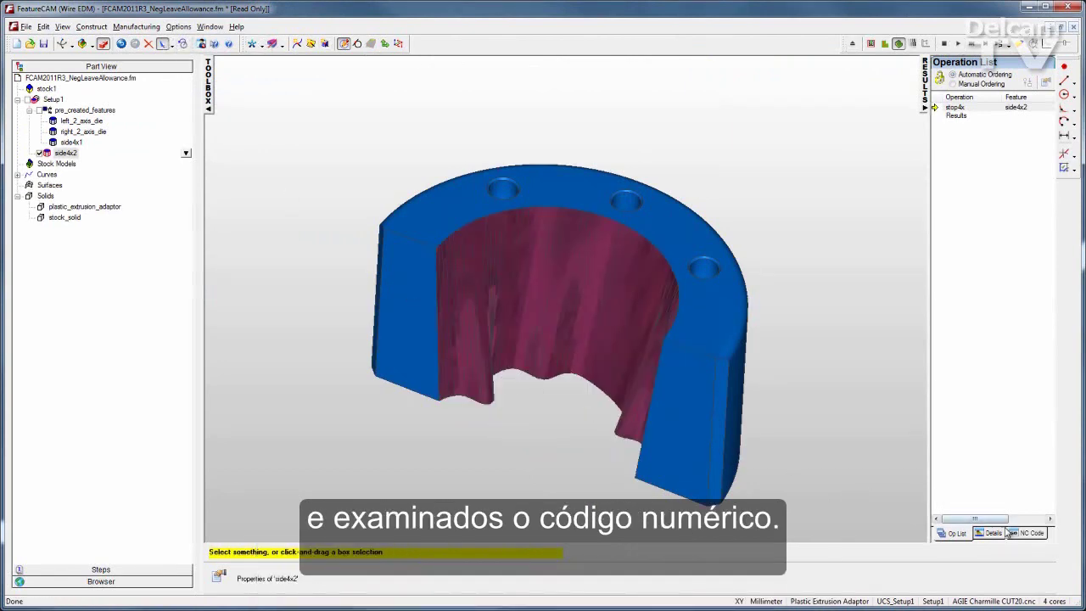
left_click(1032, 533)
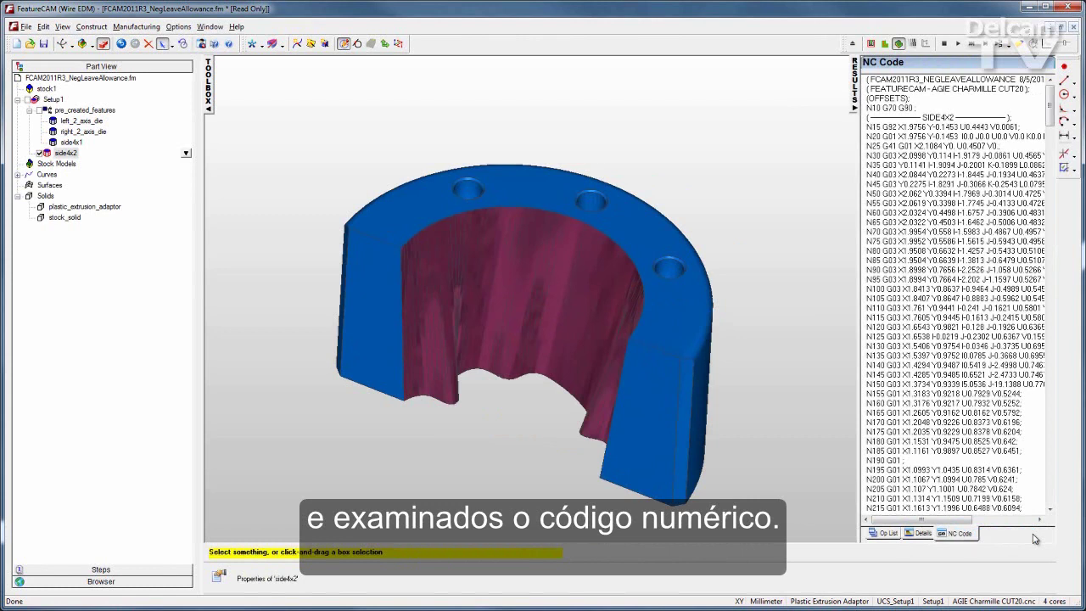